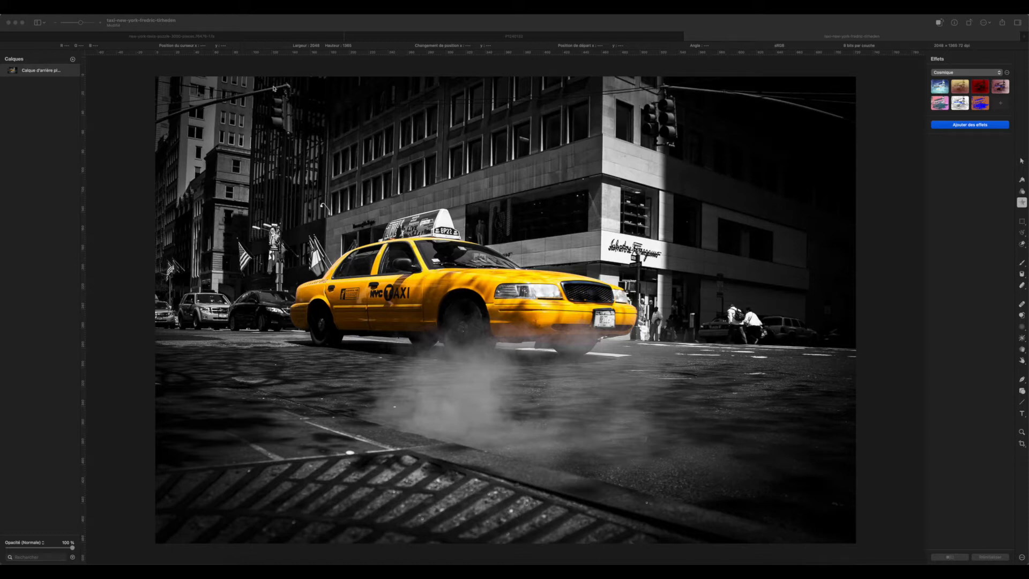
Switch to the Times Square taxis photo and duplicate its background layer
{"action": "left_click", "coordinate": [124, 37]}
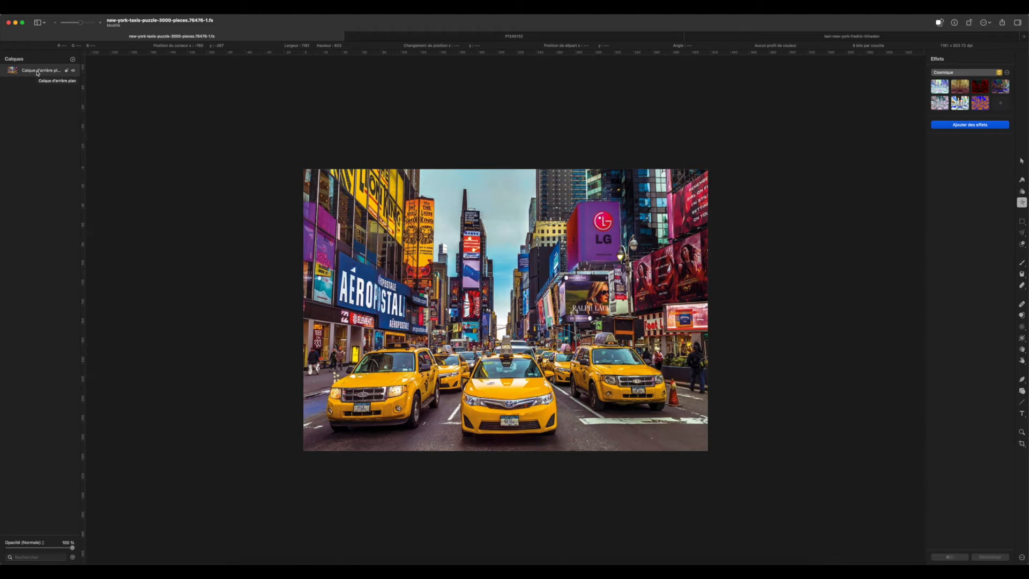
{"action": "key", "text": "super+c"}
{"action": "key", "text": "super+v"}
{"action": "left_click", "coordinate": [34, 82]}
{"action": "left_click", "coordinate": [40, 73]}
Convert the upper layer copy to black and white, then toggle its visibility to compare it with the original
{"action": "left_click", "coordinate": [1023, 191]}
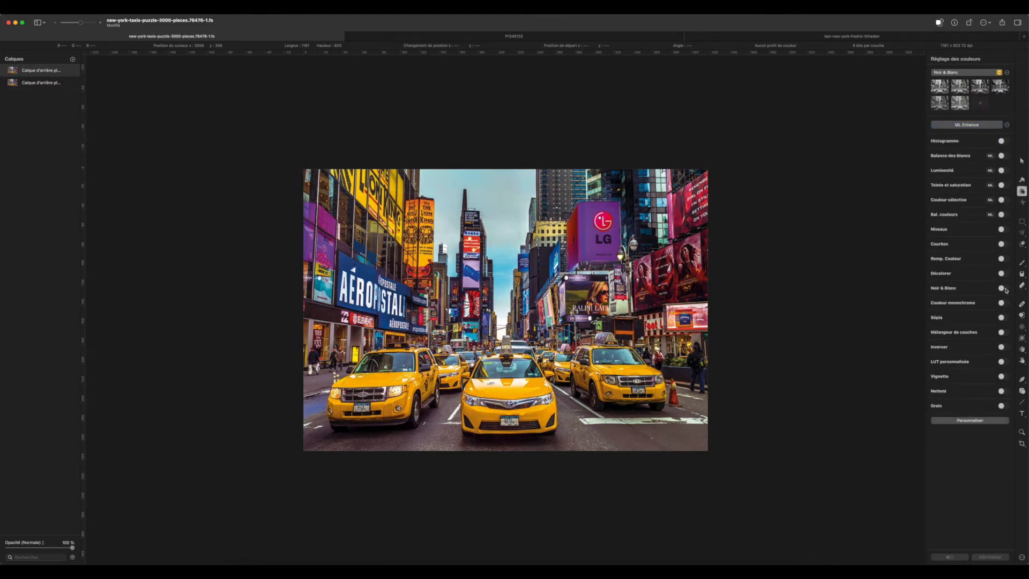
{"action": "left_click", "coordinate": [1003, 288]}
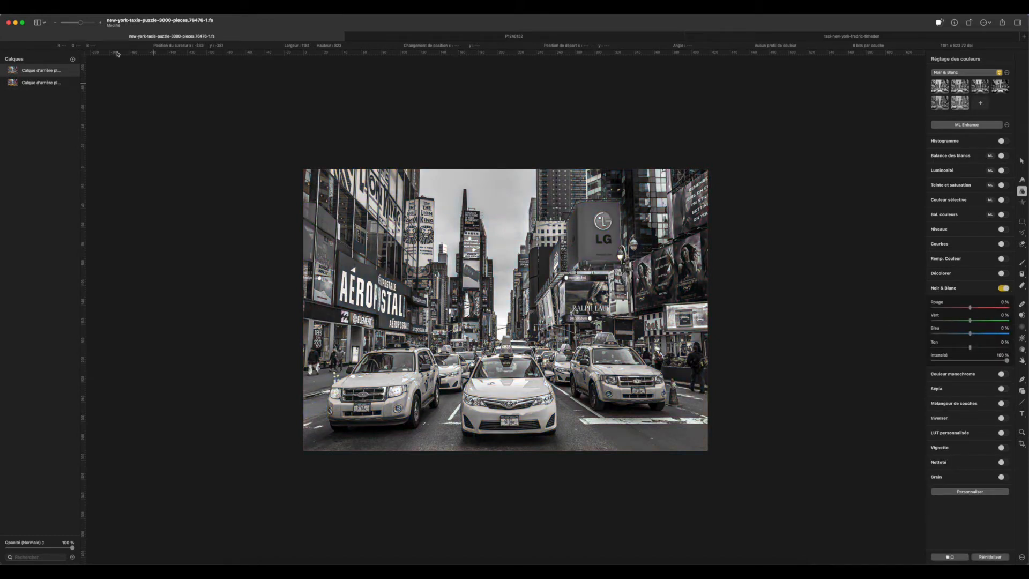
{"action": "left_click", "coordinate": [74, 70]}
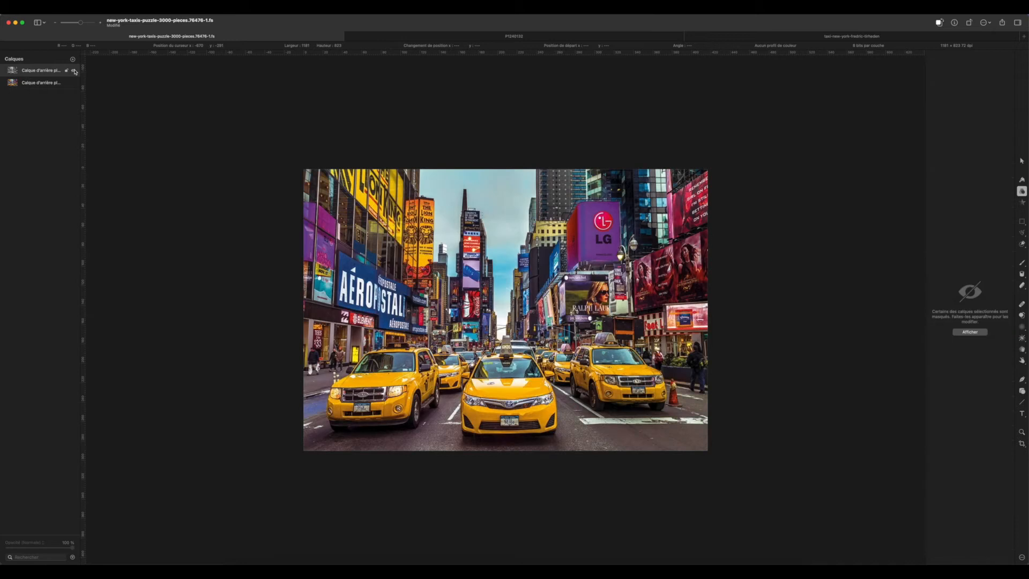
{"action": "left_click", "coordinate": [74, 71]}
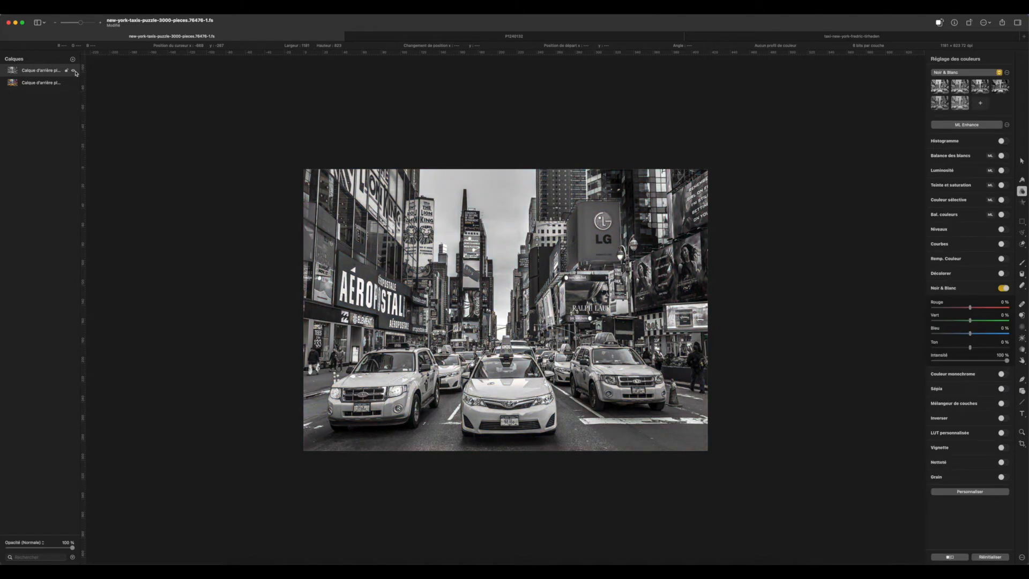
Add a mask to the black-and-white layer and paint black over the central taxi with a 100 px brush
{"action": "right_click", "coordinate": [30, 75]}
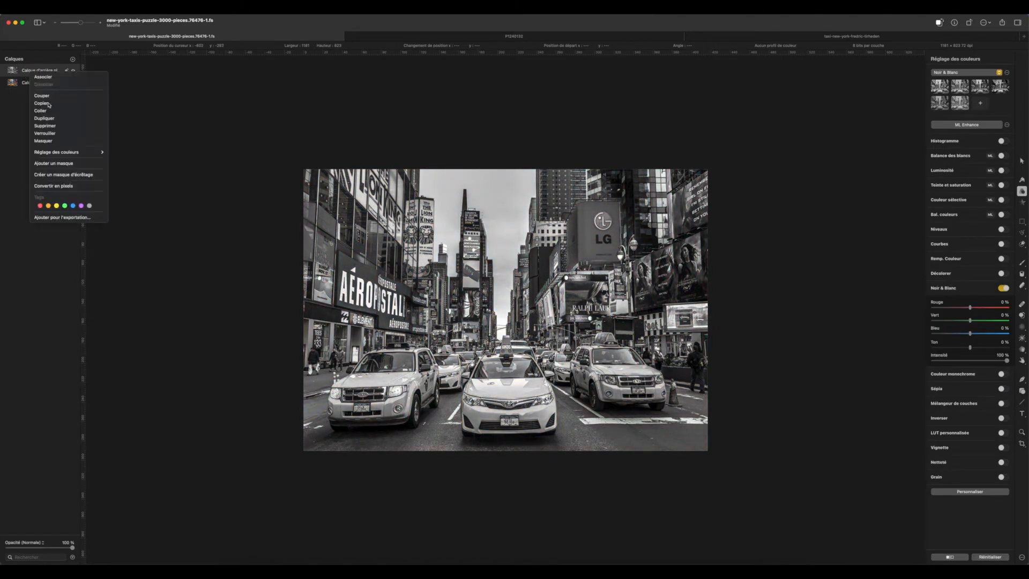
{"action": "left_click", "coordinate": [52, 163]}
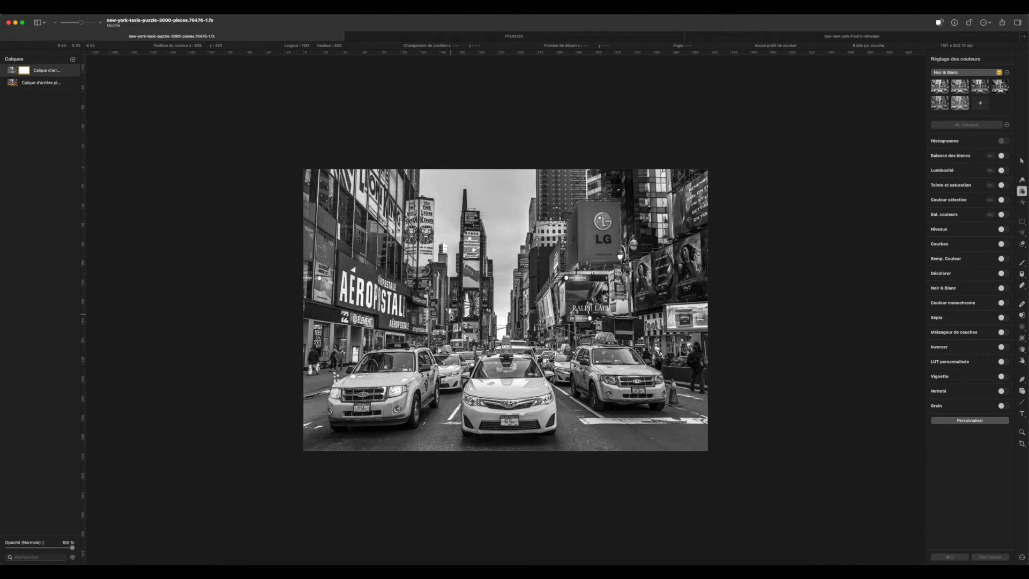
{"action": "left_click", "coordinate": [1022, 262]}
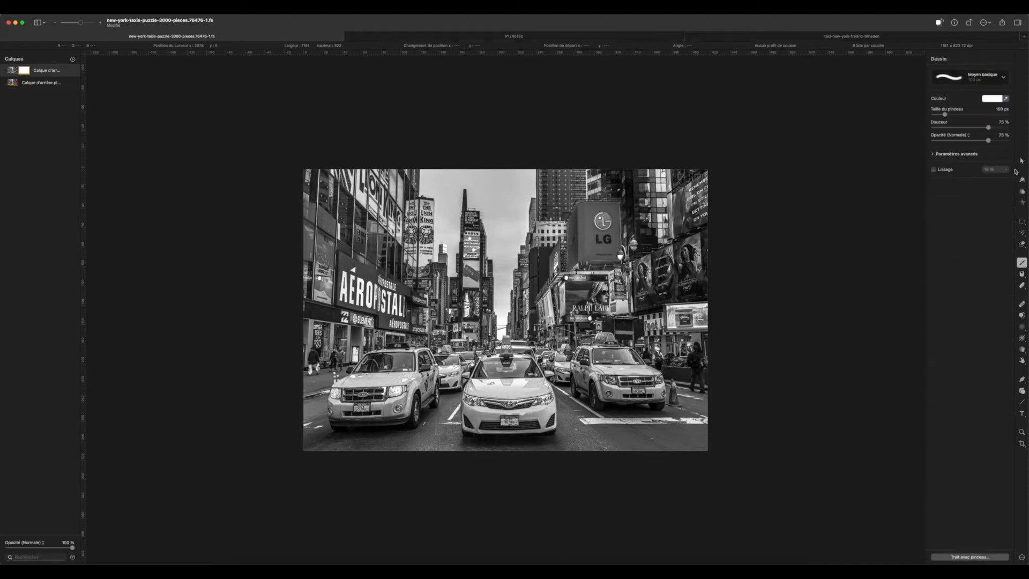
{"action": "left_click", "coordinate": [994, 99]}
{"action": "mouse_move", "coordinate": [515, 383]}
{"action": "left_mouse_down"}
{"action": "mouse_move", "coordinate": [466, 412]}
{"action": "mouse_move", "coordinate": [538, 428]}
{"action": "mouse_move", "coordinate": [509, 426]}
{"action": "mouse_move", "coordinate": [544, 389]}
{"action": "mouse_move", "coordinate": [529, 425]}
{"action": "mouse_move", "coordinate": [539, 383]}
{"action": "mouse_move", "coordinate": [477, 376]}
{"action": "mouse_move", "coordinate": [490, 341]}
{"action": "mouse_move", "coordinate": [493, 421]}
{"action": "mouse_move", "coordinate": [447, 381]}
{"action": "left_mouse_up"}
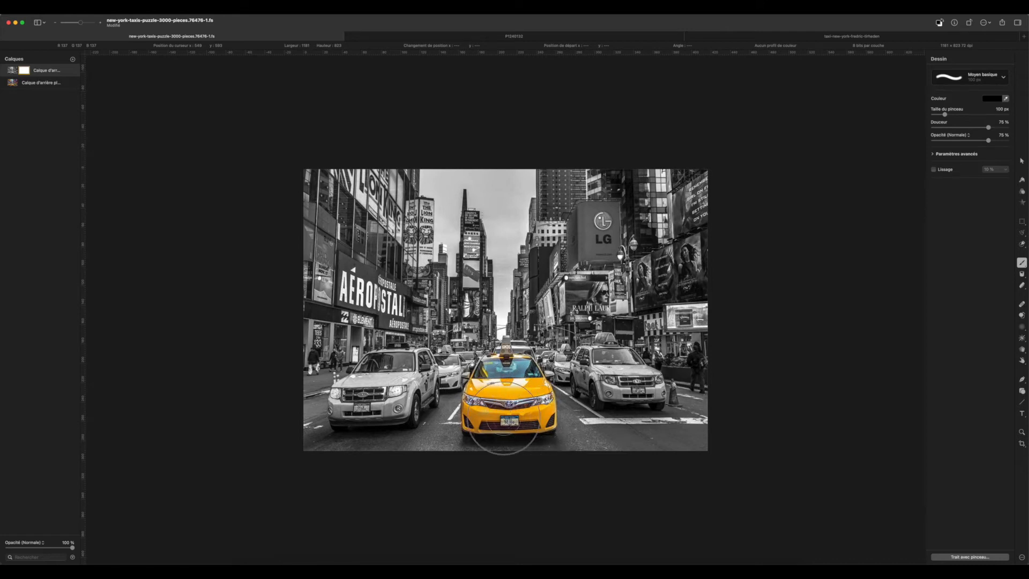
{"action": "mouse_move", "coordinate": [470, 423]}
{"action": "left_mouse_down"}
{"action": "mouse_move", "coordinate": [498, 421]}
{"action": "mouse_move", "coordinate": [504, 380]}
{"action": "left_mouse_up"}
Reduce the brush size to 13 px and paint black on the mask over the central taxi's side mirrors
{"action": "scroll", "coordinate": [507, 383], "scroll_direction": "up", "scroll_amount": 5}
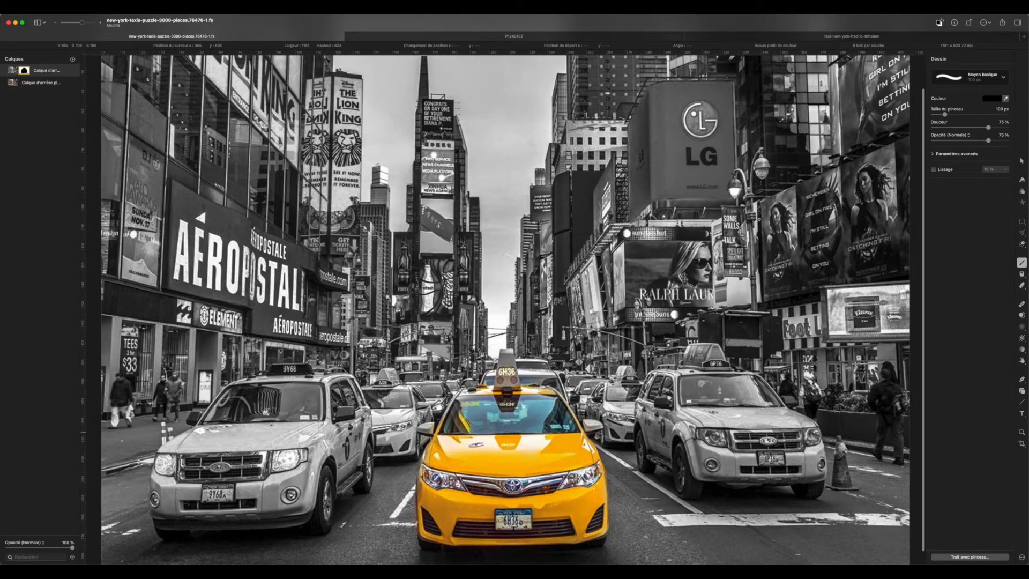
{"action": "right_click", "coordinate": [464, 437]}
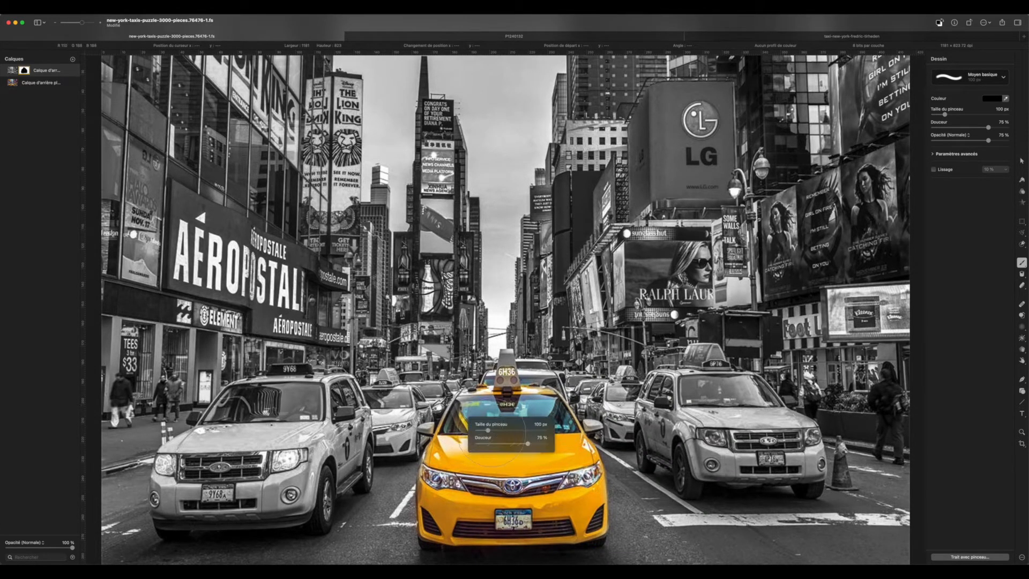
{"action": "left_click_drag", "start_coordinate": [488, 429], "coordinate": [484, 430]}
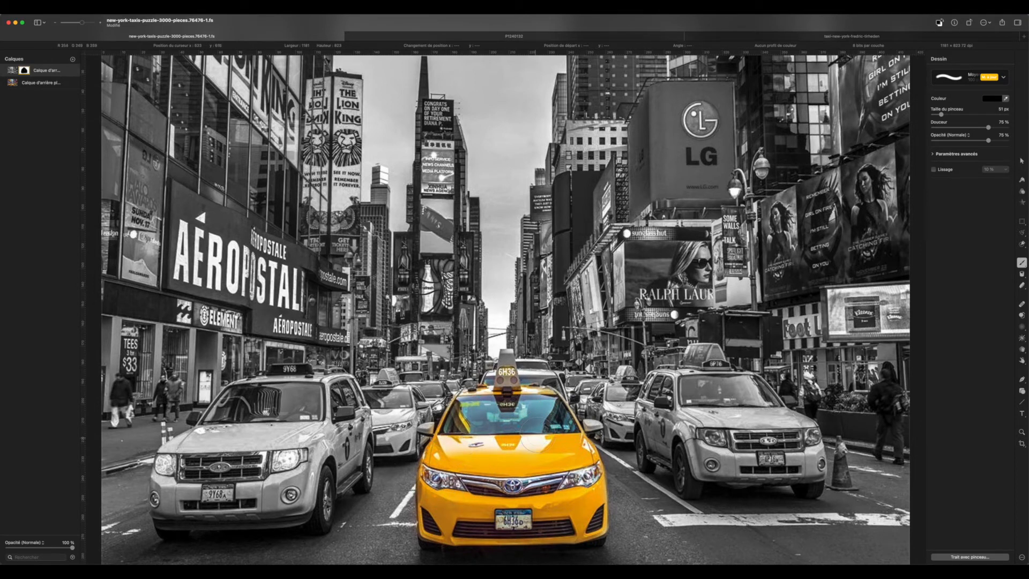
{"action": "right_click", "coordinate": [537, 434]}
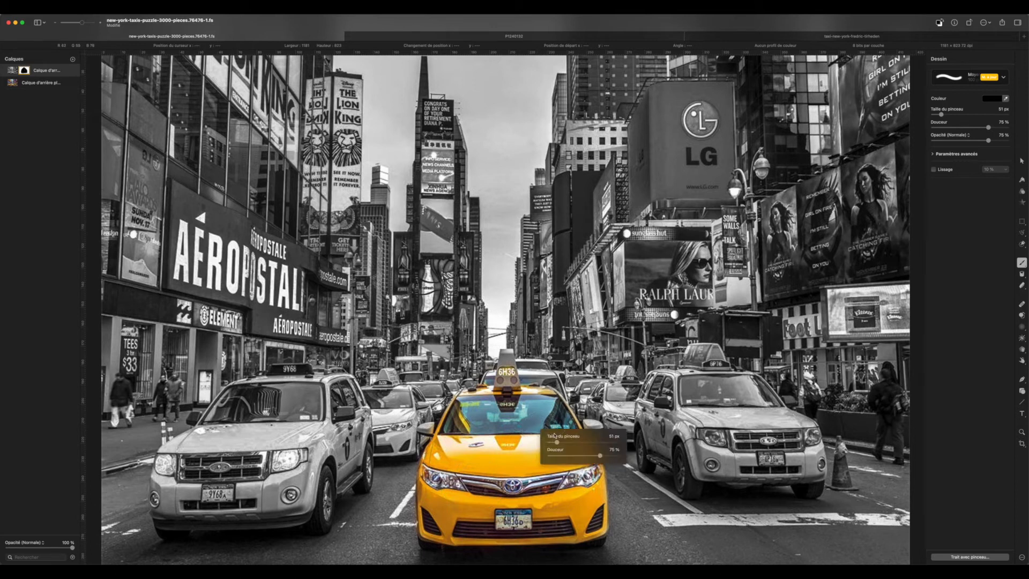
{"action": "mouse_move", "coordinate": [556, 443]}
{"action": "left_mouse_down"}
{"action": "mouse_move", "coordinate": [523, 443]}
{"action": "mouse_move", "coordinate": [550, 443]}
{"action": "left_mouse_up"}
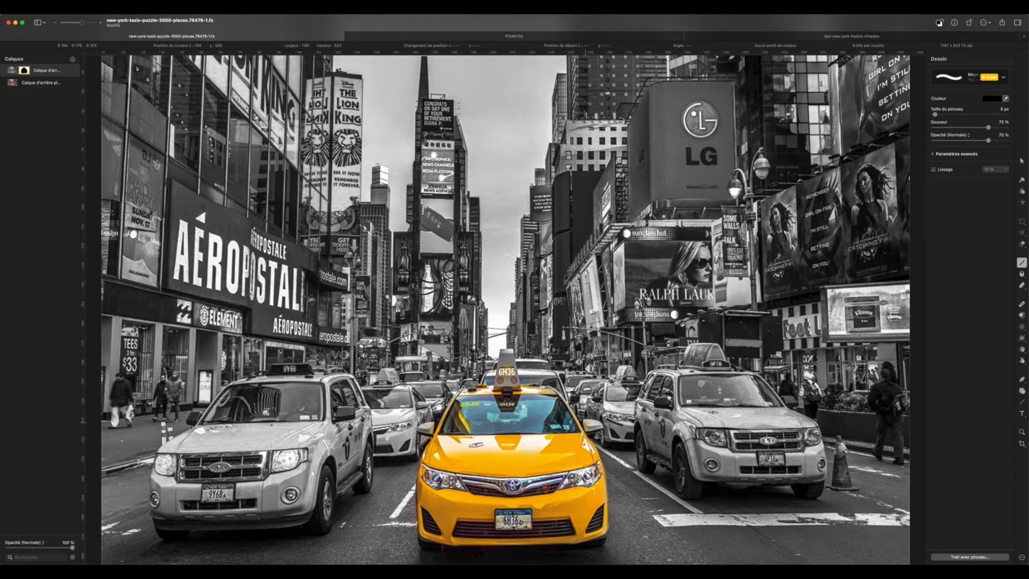
{"action": "right_click", "coordinate": [589, 416]}
{"action": "mouse_move", "coordinate": [595, 435]}
{"action": "left_mouse_down"}
{"action": "mouse_move", "coordinate": [586, 422]}
{"action": "mouse_move", "coordinate": [585, 434]}
{"action": "mouse_move", "coordinate": [591, 422]}
{"action": "mouse_move", "coordinate": [595, 430]}
{"action": "left_mouse_up"}
{"action": "mouse_move", "coordinate": [422, 429]}
{"action": "left_mouse_down"}
{"action": "mouse_move", "coordinate": [431, 423]}
{"action": "mouse_move", "coordinate": [413, 429]}
{"action": "left_mouse_up"}
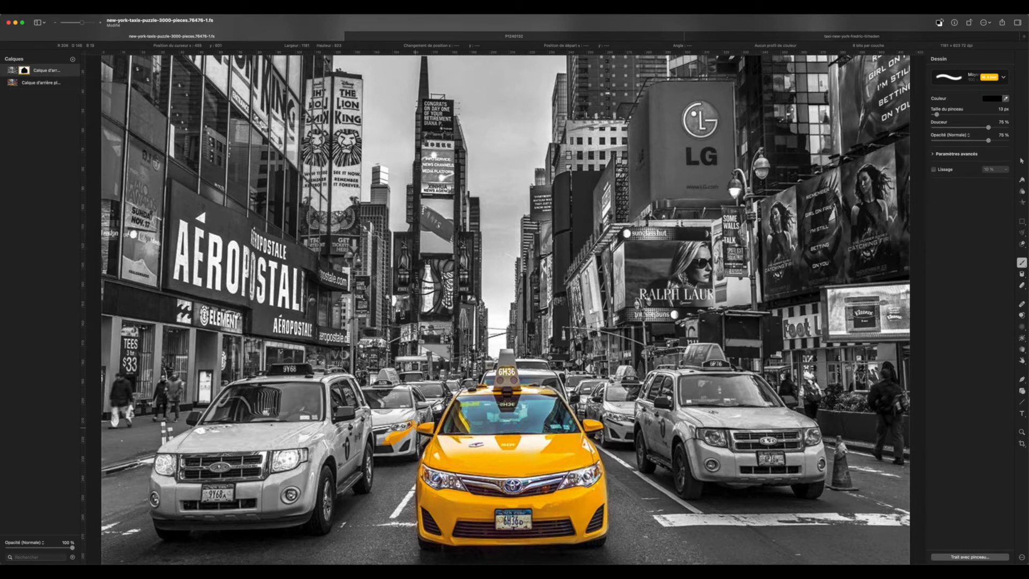
Paint white on the mask to remove the spilled colour from the taxi beside the central taxi's mirror
{"action": "key", "text": "x"}
{"action": "mouse_move", "coordinate": [412, 425]}
{"action": "left_mouse_down"}
{"action": "mouse_move", "coordinate": [387, 442]}
{"action": "mouse_move", "coordinate": [394, 429]}
{"action": "mouse_move", "coordinate": [397, 437]}
{"action": "left_mouse_up"}
{"action": "key", "text": "super+minus"}
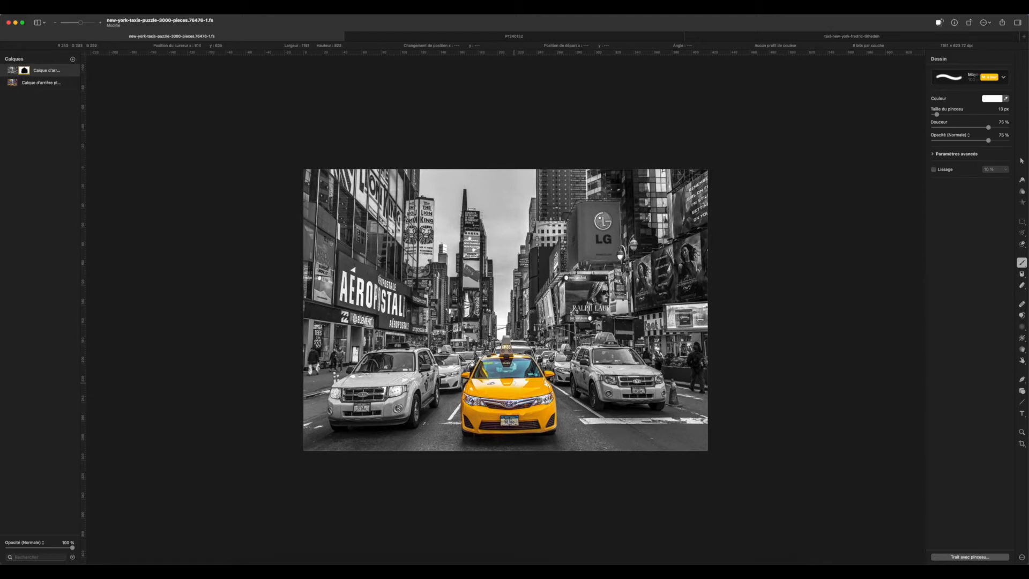
Adjust the lower colour layer's hue to 6 % and saturation to 25 %
{"action": "left_click", "coordinate": [14, 85]}
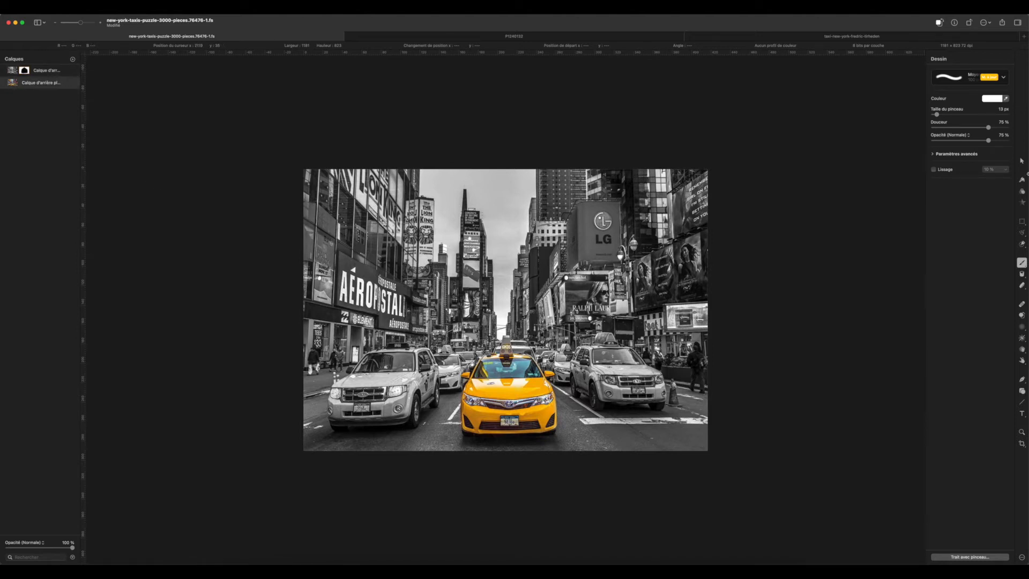
{"action": "left_click", "coordinate": [1022, 191]}
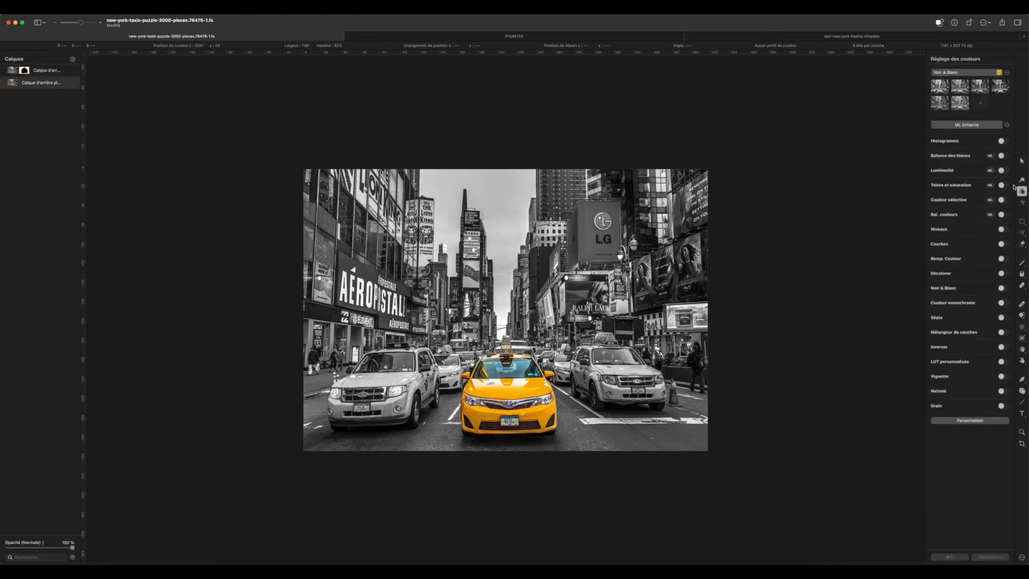
{"action": "left_click", "coordinate": [953, 185]}
{"action": "left_click", "coordinate": [1002, 186]}
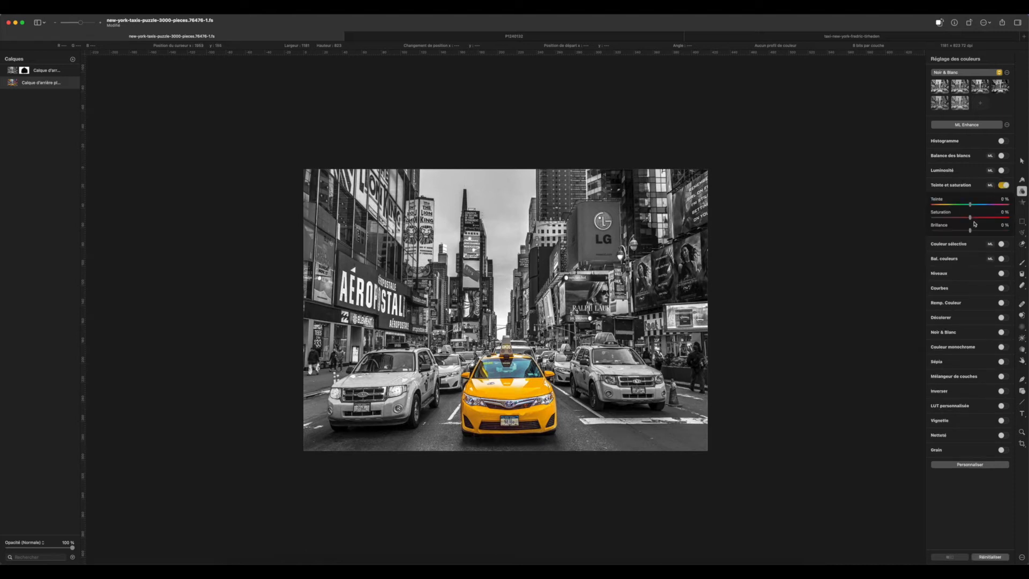
{"action": "mouse_move", "coordinate": [977, 220]}
{"action": "left_mouse_down"}
{"action": "mouse_move", "coordinate": [998, 218]}
{"action": "mouse_move", "coordinate": [959, 206]}
{"action": "mouse_move", "coordinate": [973, 207]}
{"action": "left_mouse_up"}
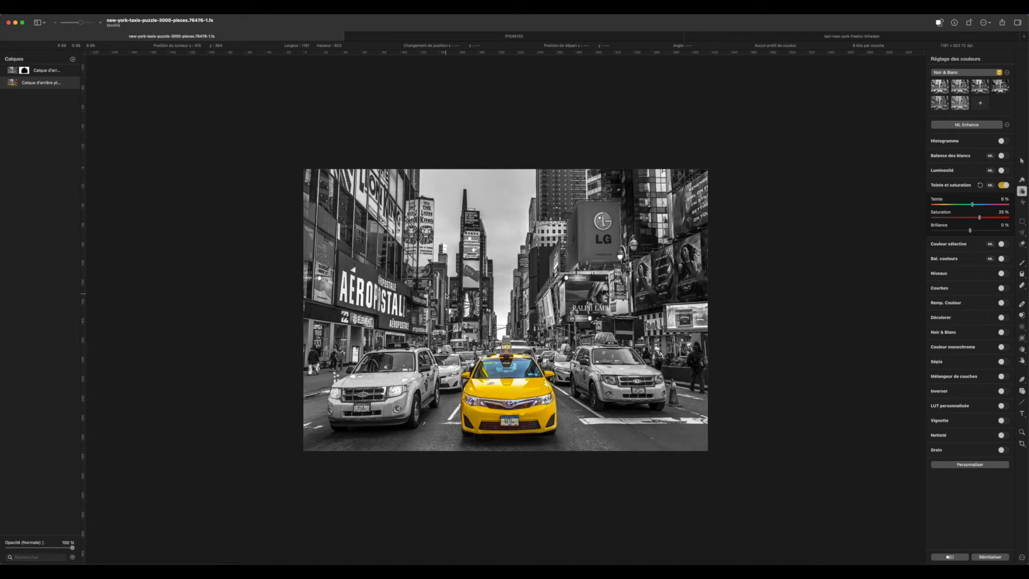
Set the black-and-white layer's exposure to -58 %, highlights to 1 %, shadows to -8 % and contrast to 62 %
{"action": "left_click", "coordinate": [12, 72]}
{"action": "left_click", "coordinate": [25, 73]}
{"action": "left_click", "coordinate": [13, 72]}
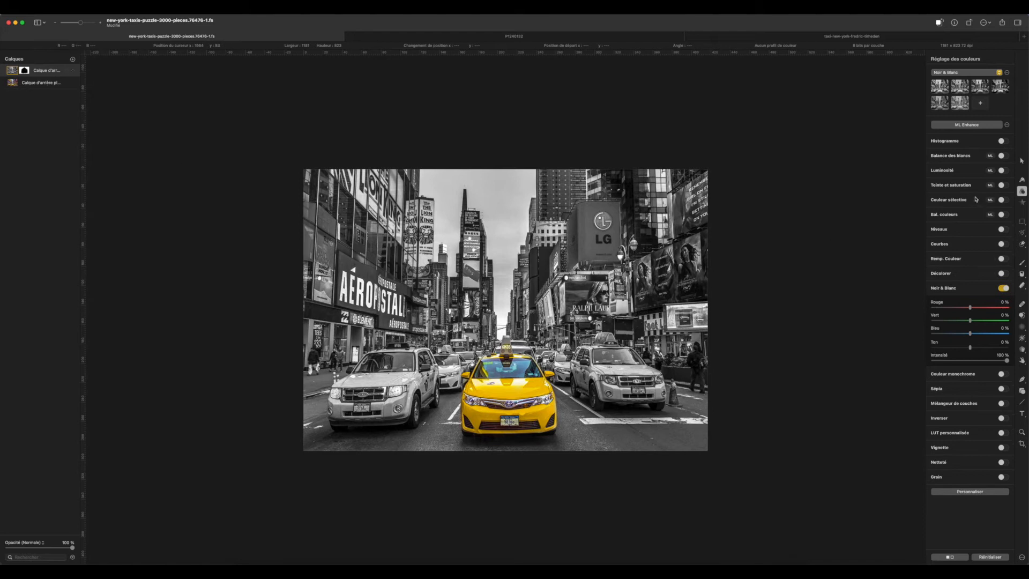
{"action": "left_click", "coordinate": [1004, 171]}
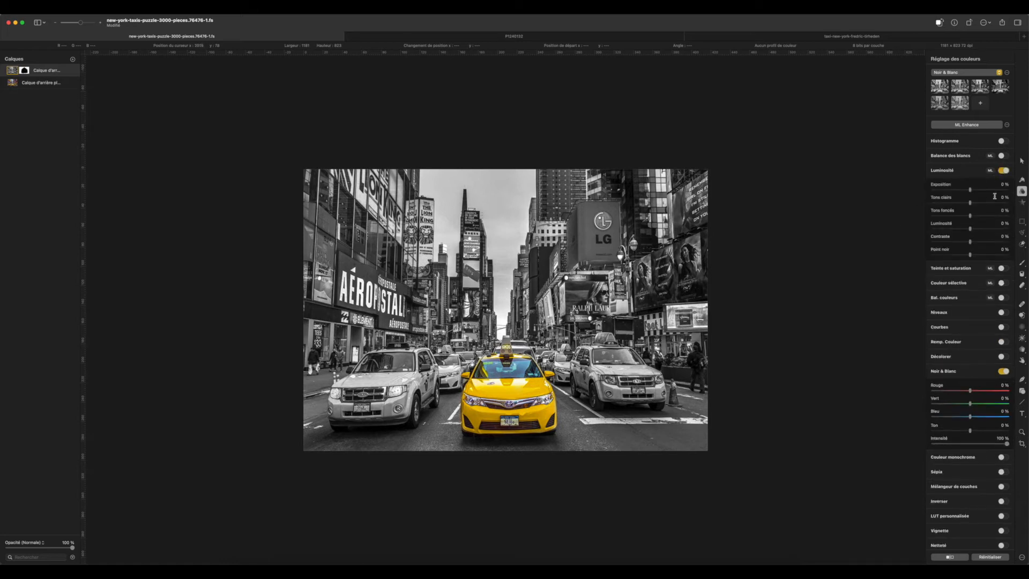
{"action": "left_click_drag", "start_coordinate": [970, 191], "coordinate": [959, 193]}
{"action": "left_click_drag", "start_coordinate": [971, 244], "coordinate": [973, 205]}
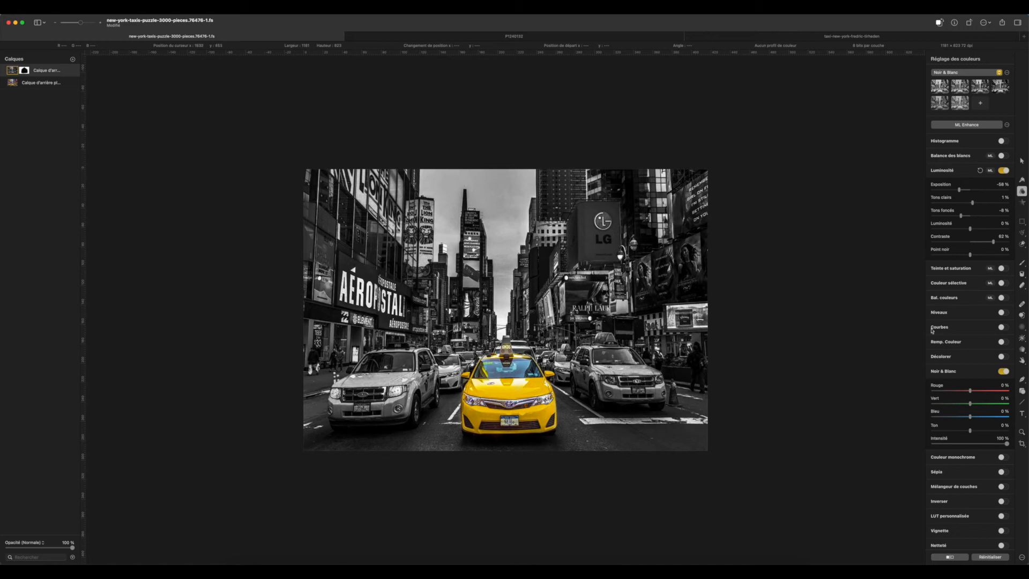
Enable a vignette on the black-and-white layer with its exposure at 13 %
{"action": "scroll", "coordinate": [1006, 518], "scroll_direction": "down", "scroll_amount": 2}
{"action": "left_click", "coordinate": [1002, 510]}
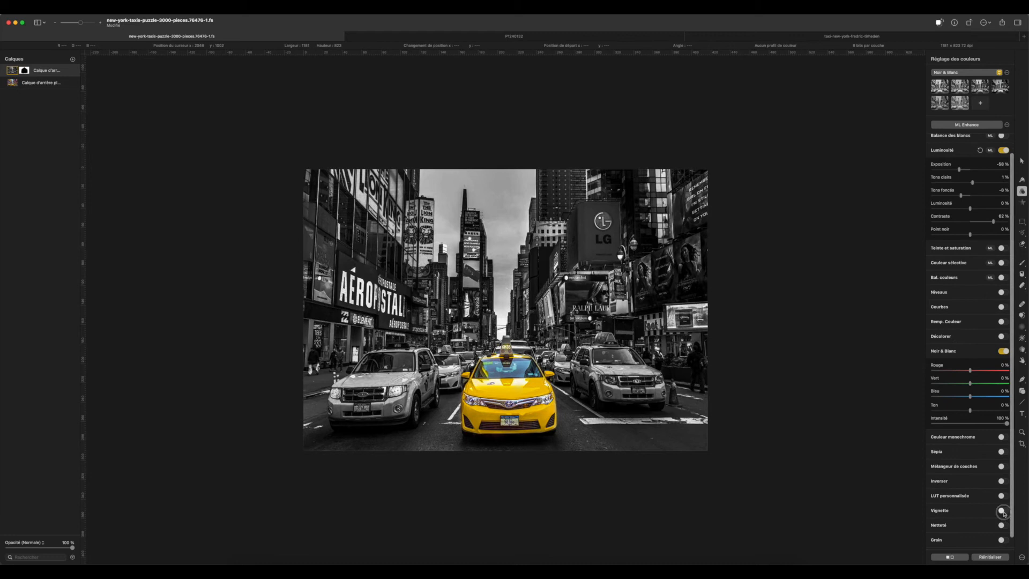
{"action": "left_click_drag", "start_coordinate": [984, 530], "coordinate": [975, 532]}
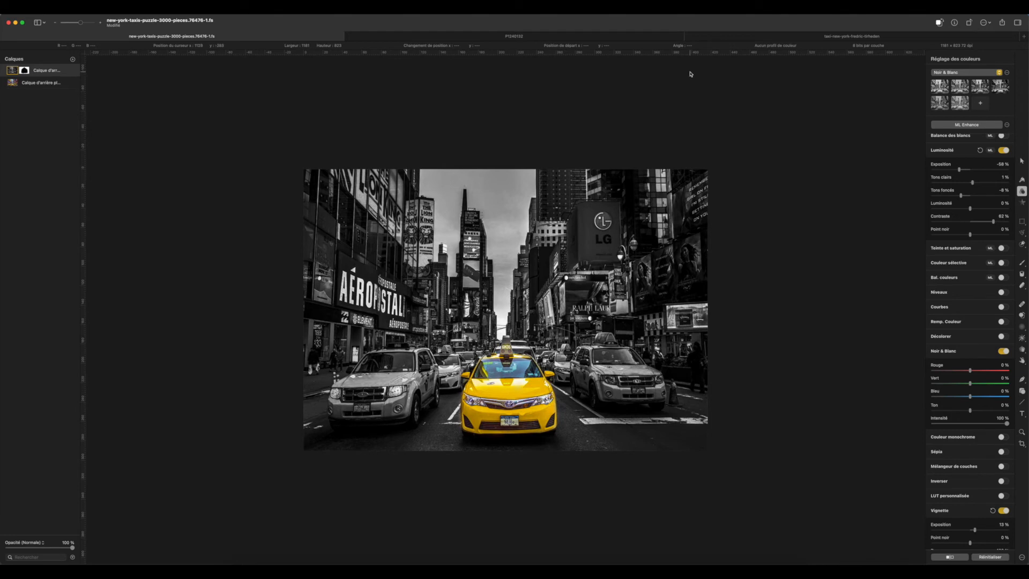
Duplicate the background layer in the cat photo P1240132 and convert the upper copy to black and white
{"action": "left_click", "coordinate": [414, 36]}
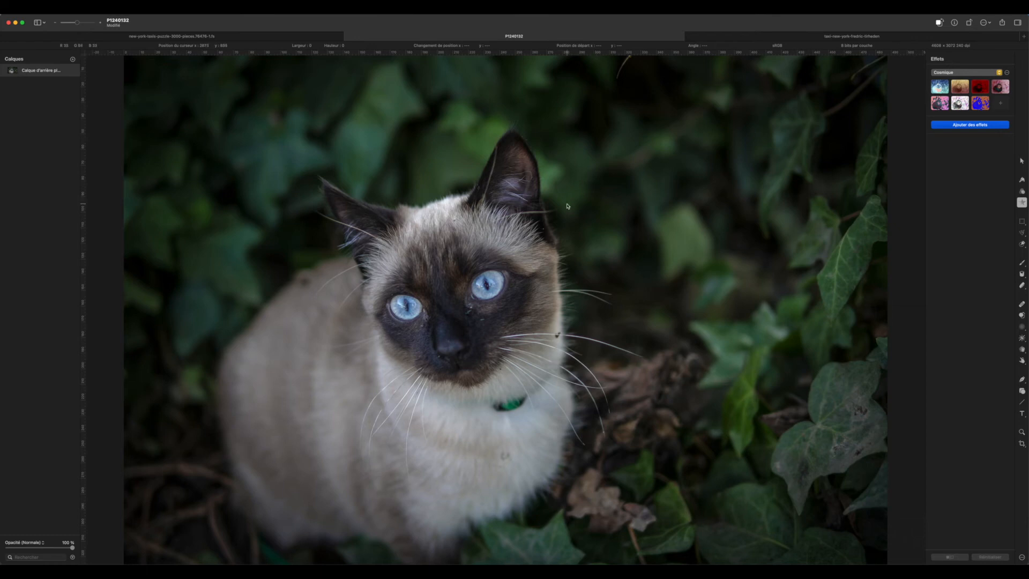
{"action": "left_click", "coordinate": [22, 75]}
{"action": "key", "text": "super+j"}
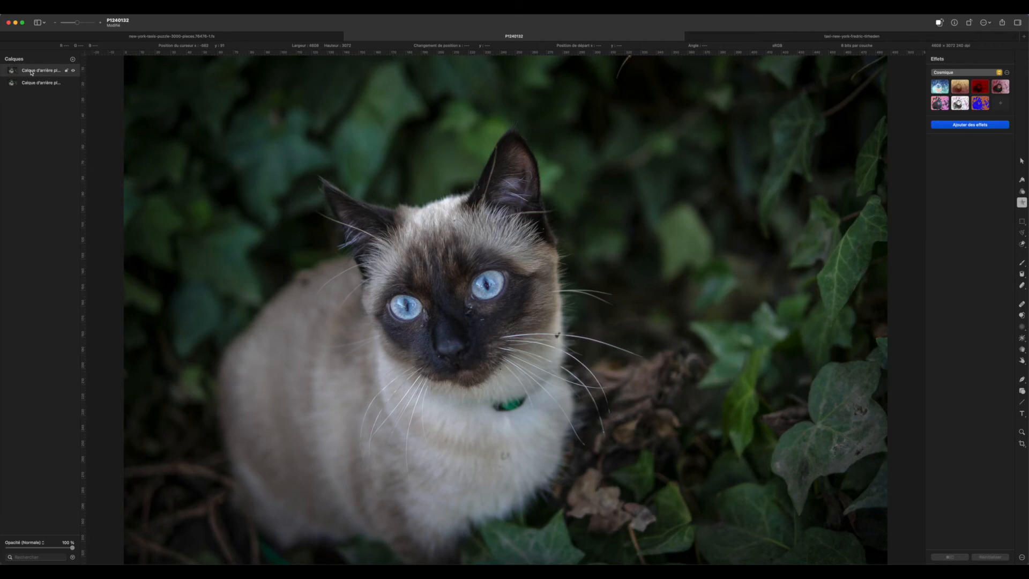
{"action": "left_click", "coordinate": [1023, 191]}
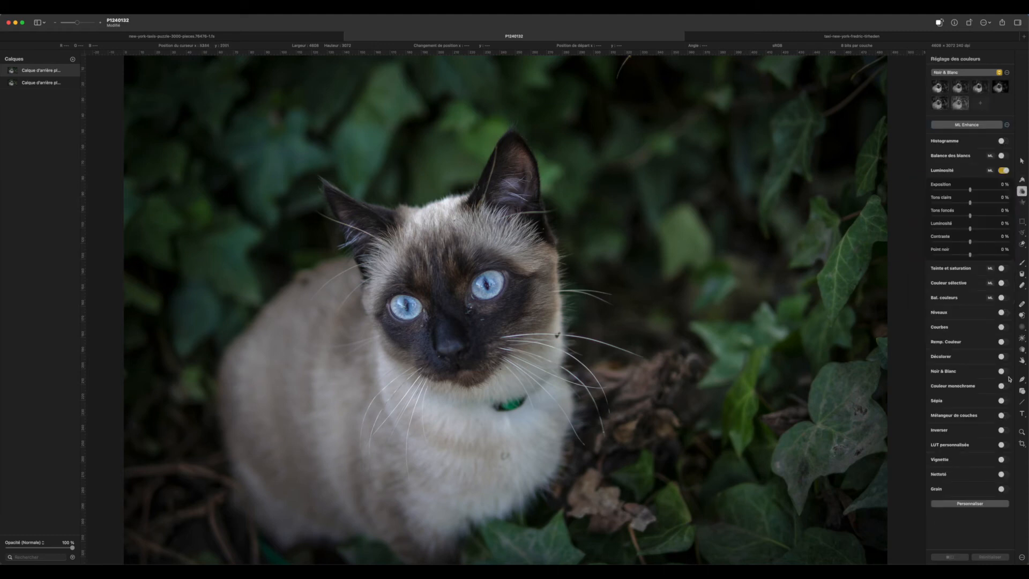
{"action": "left_click", "coordinate": [1001, 371]}
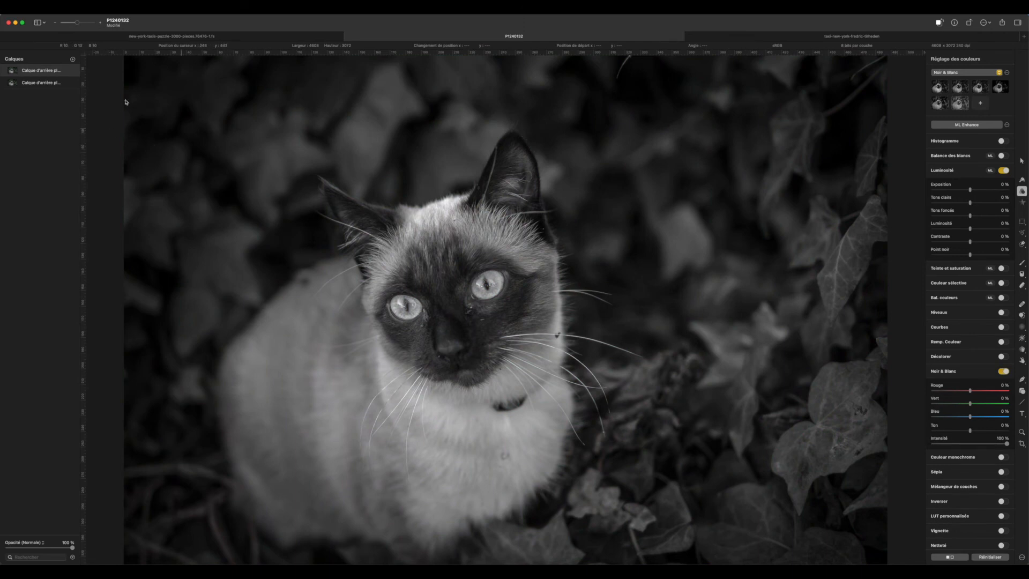
Add a mask to the black-and-white cat layer and paint black over both eyes with a 100 px brush
{"action": "left_click", "coordinate": [48, 72]}
{"action": "left_click", "coordinate": [65, 166]}
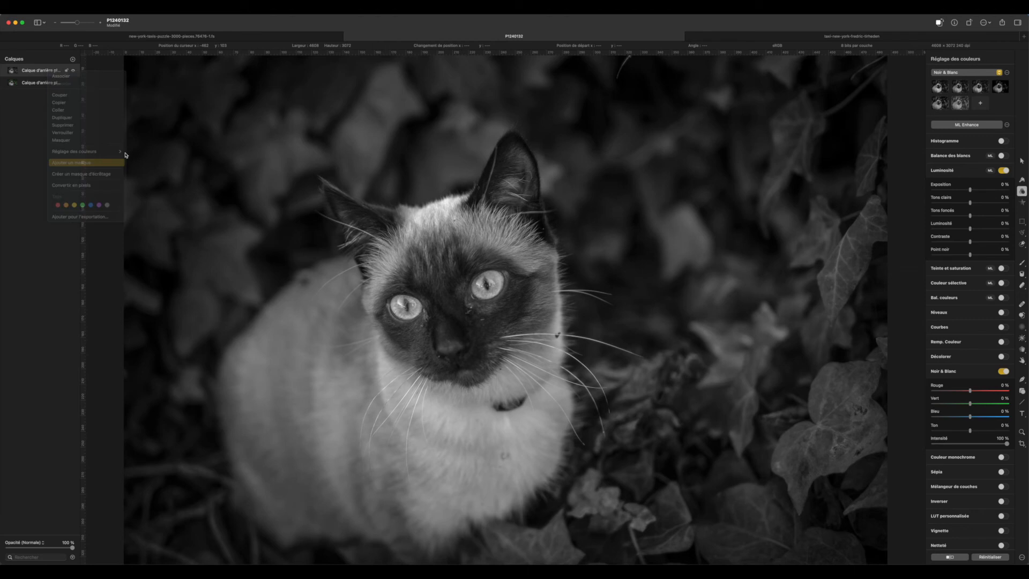
{"action": "left_click", "coordinate": [1022, 263]}
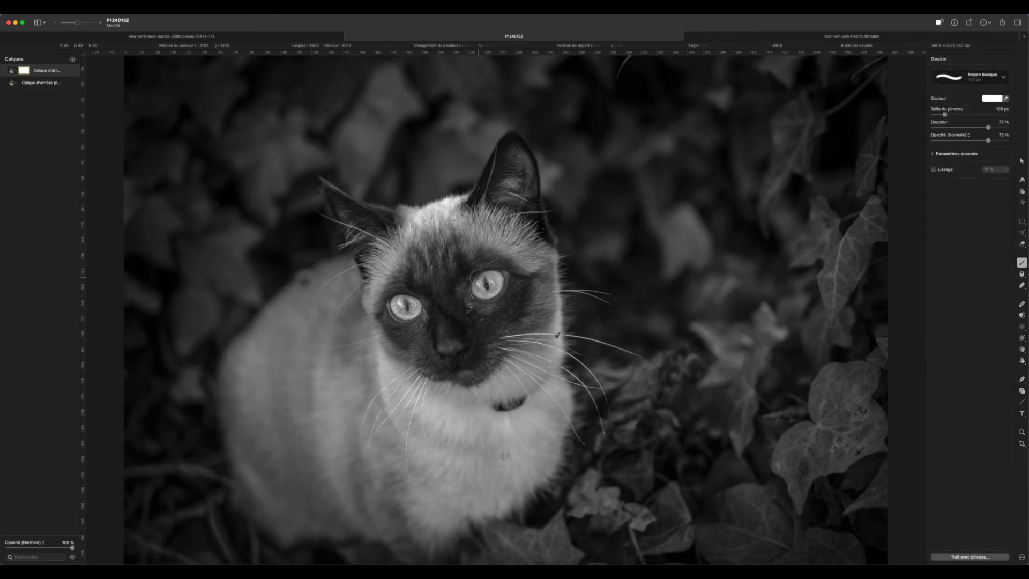
{"action": "key", "text": "x"}
{"action": "mouse_move", "coordinate": [494, 277]}
{"action": "left_mouse_down"}
{"action": "mouse_move", "coordinate": [475, 293]}
{"action": "mouse_move", "coordinate": [489, 296]}
{"action": "mouse_move", "coordinate": [501, 282]}
{"action": "mouse_move", "coordinate": [492, 274]}
{"action": "mouse_move", "coordinate": [482, 286]}
{"action": "left_mouse_up"}
{"action": "mouse_move", "coordinate": [407, 292]}
{"action": "left_mouse_down"}
{"action": "mouse_move", "coordinate": [391, 313]}
{"action": "mouse_move", "coordinate": [399, 321]}
{"action": "mouse_move", "coordinate": [417, 309]}
{"action": "mouse_move", "coordinate": [402, 311]}
{"action": "mouse_move", "coordinate": [402, 295]}
{"action": "mouse_move", "coordinate": [399, 311]}
{"action": "mouse_move", "coordinate": [414, 308]}
{"action": "mouse_move", "coordinate": [394, 309]}
{"action": "mouse_move", "coordinate": [416, 307]}
{"action": "mouse_move", "coordinate": [405, 301]}
{"action": "left_mouse_up"}
Darken the black-and-white cat layer with exposure -116 %, highlights 12 % and shadows -15 %
{"action": "left_click", "coordinate": [11, 70]}
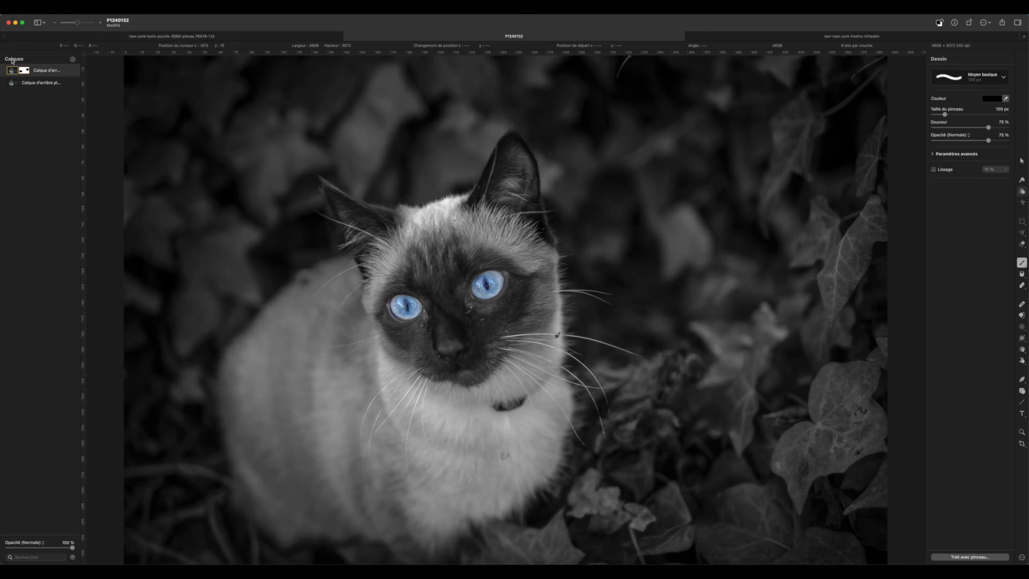
{"action": "left_click", "coordinate": [1022, 191]}
{"action": "left_click_drag", "start_coordinate": [971, 190], "coordinate": [982, 208]}
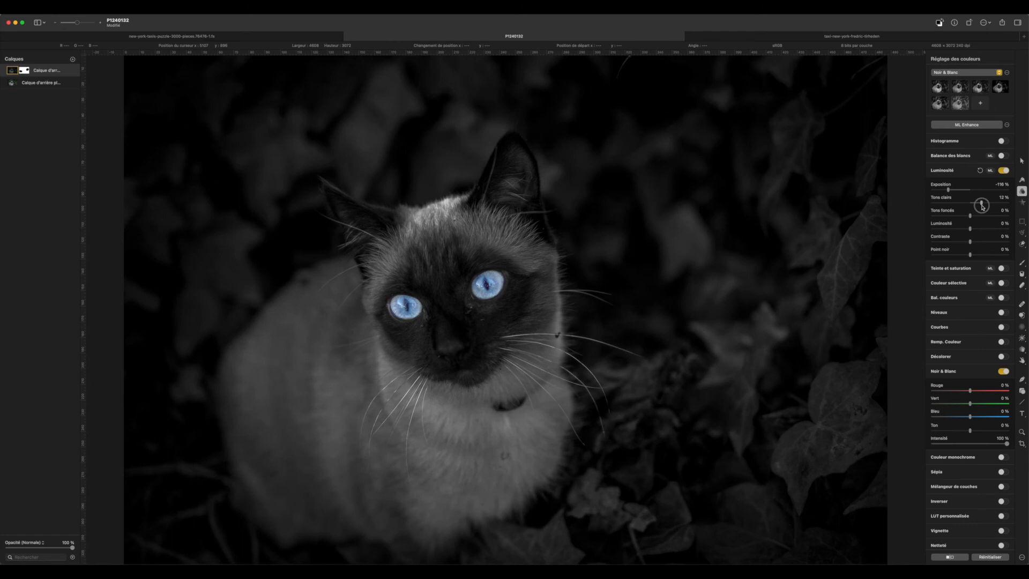
{"action": "mouse_move", "coordinate": [970, 216]}
{"action": "left_mouse_down"}
{"action": "mouse_move", "coordinate": [989, 217]}
{"action": "mouse_move", "coordinate": [958, 220]}
{"action": "left_mouse_up"}
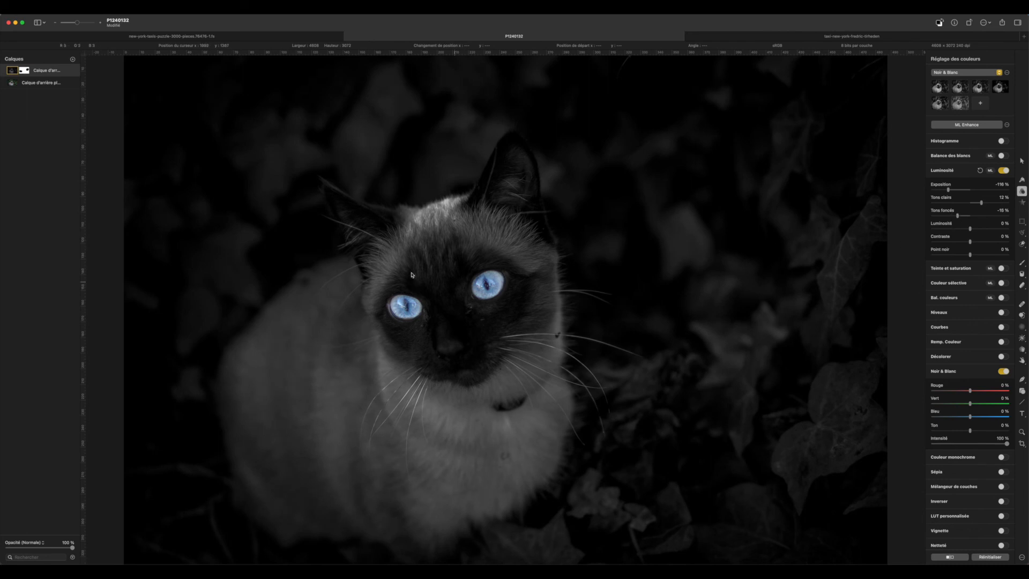
Set the brightness of the lower colour layer in the cat photo to -47 %
{"action": "left_click", "coordinate": [12, 83]}
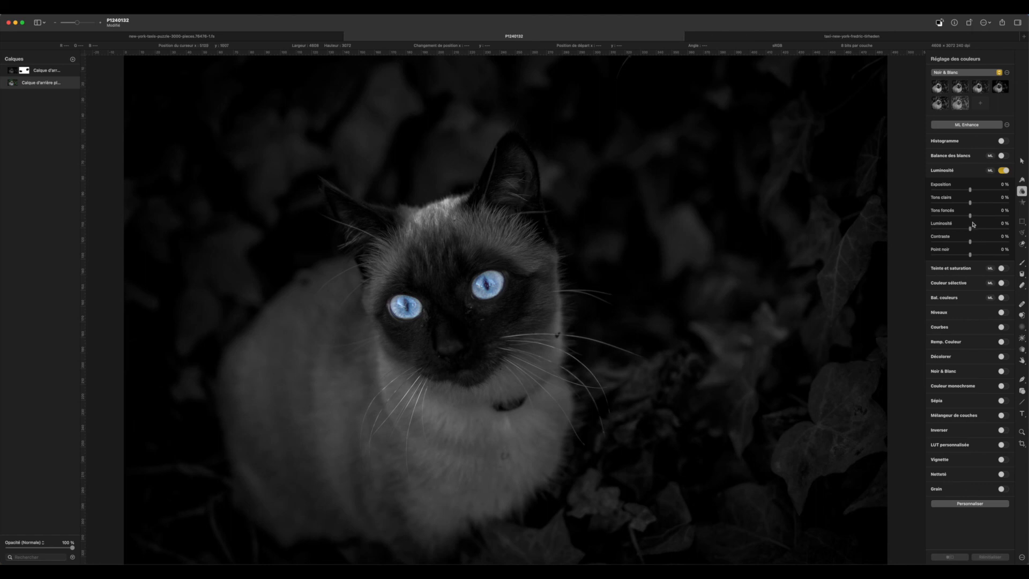
{"action": "left_click_drag", "start_coordinate": [971, 229], "coordinate": [952, 231]}
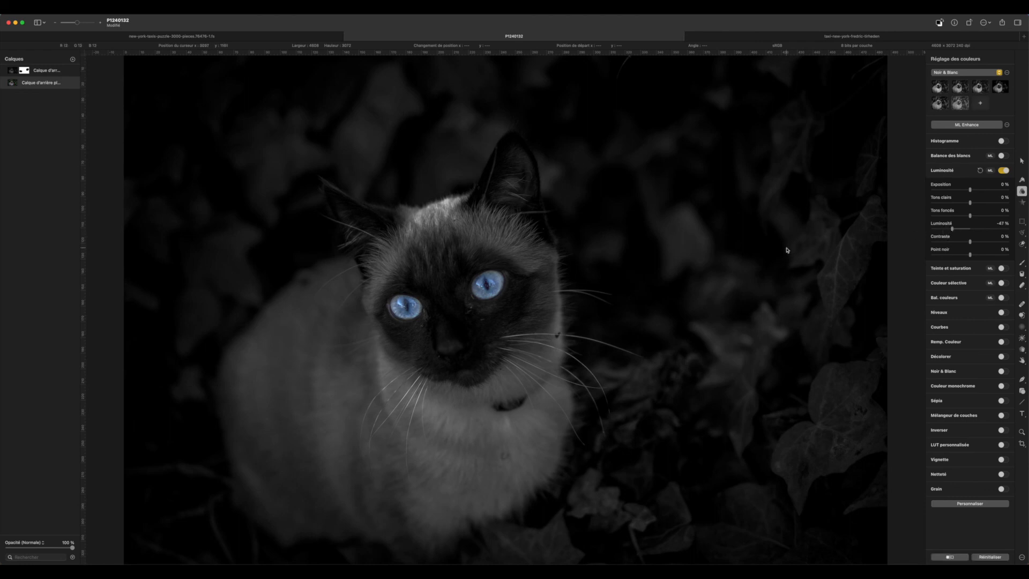